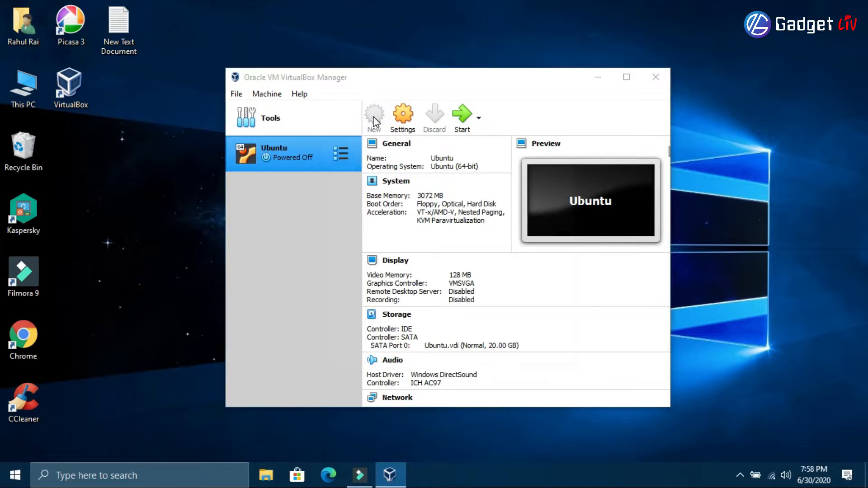
Name the new virtual machine Mint, keep type Linux and version Ubuntu (64-bit), and continue to the memory size
{"action": "left_click", "coordinate": [407, 247]}
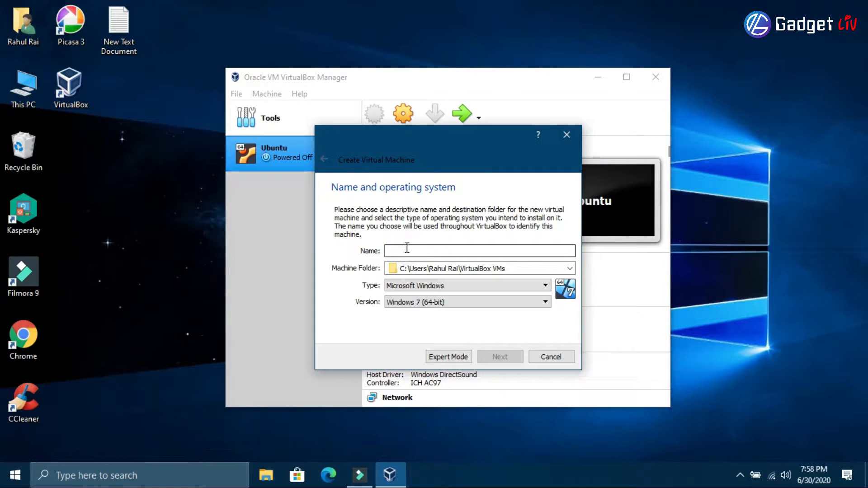
{"action": "type", "text": "Mint"}
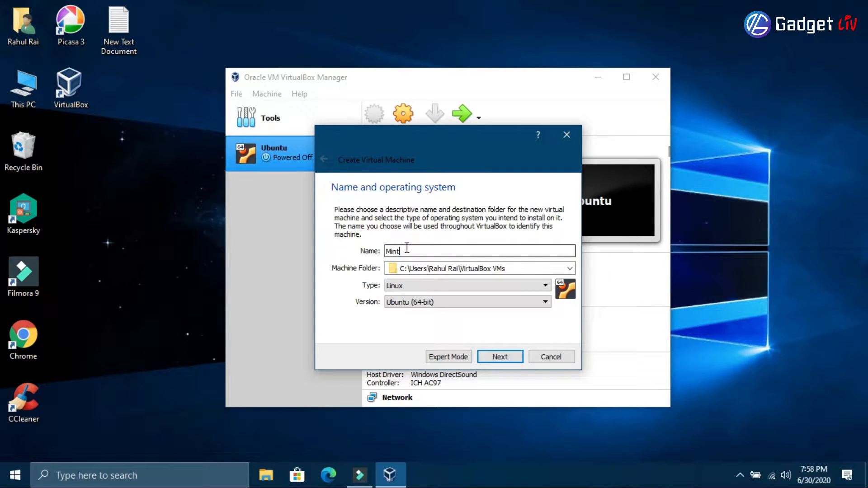
{"action": "left_click", "coordinate": [430, 301]}
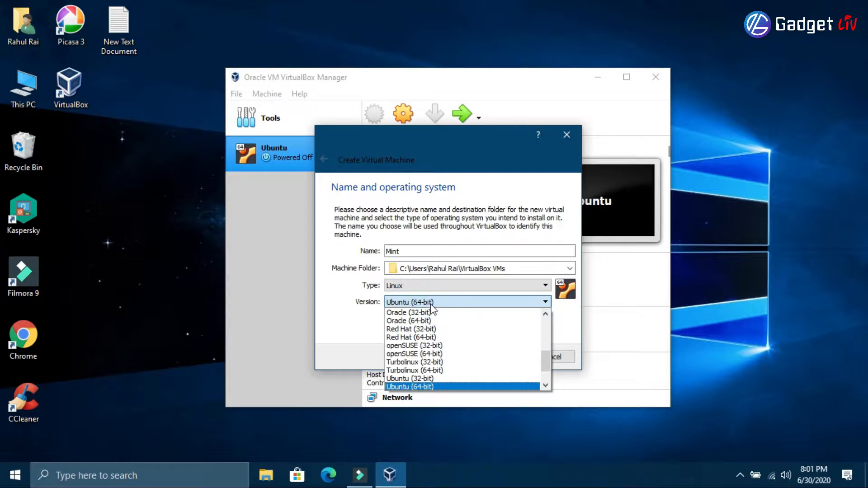
{"action": "scroll", "coordinate": [426, 351], "scroll_direction": "up", "scroll_amount": 5}
{"action": "scroll", "coordinate": [426, 350], "scroll_direction": "down", "scroll_amount": 6}
{"action": "scroll", "coordinate": [426, 350], "scroll_direction": "down", "scroll_amount": 1}
{"action": "left_click", "coordinate": [350, 335]}
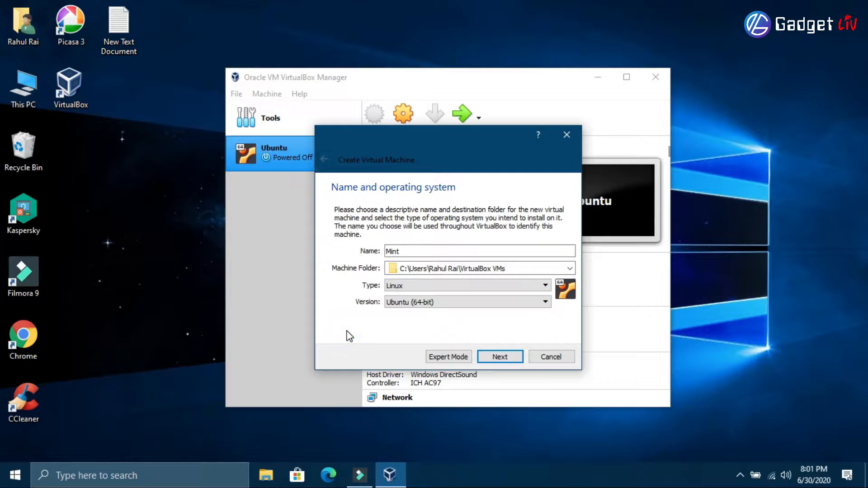
{"action": "left_click", "coordinate": [502, 357]}
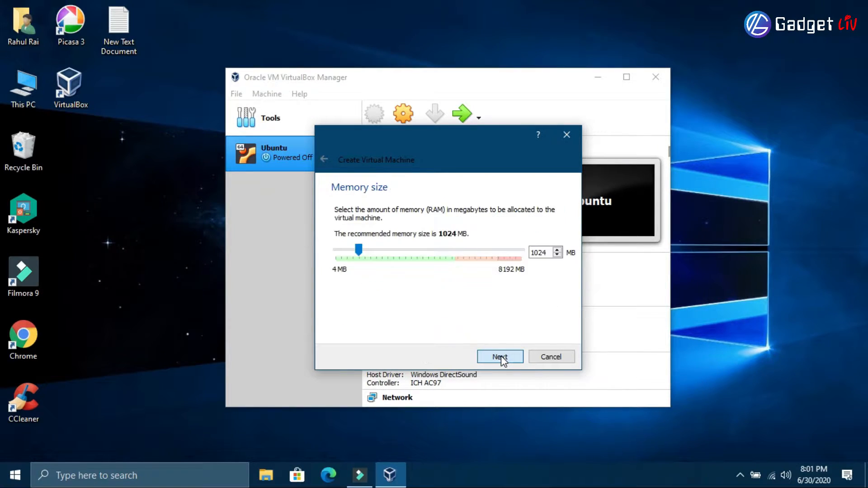
Set the virtual machine's memory size to 3072 MB and continue to the hard disk options
{"action": "double_click", "coordinate": [543, 253]}
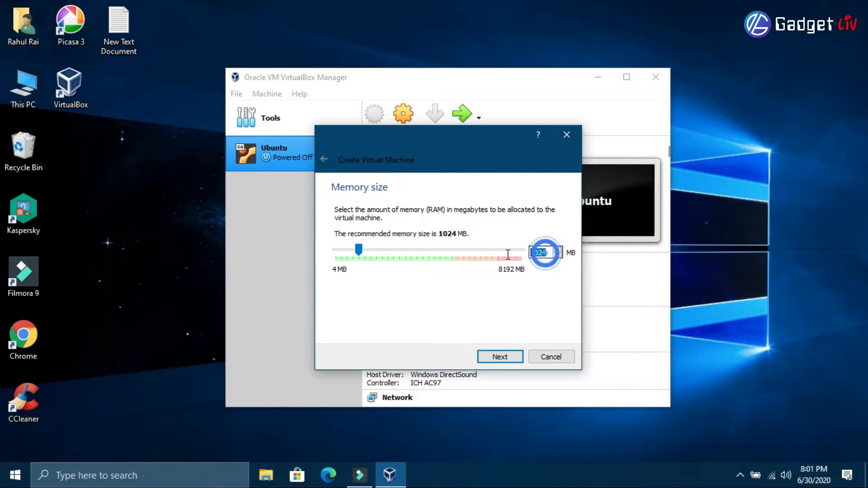
{"action": "type", "text": "2048"}
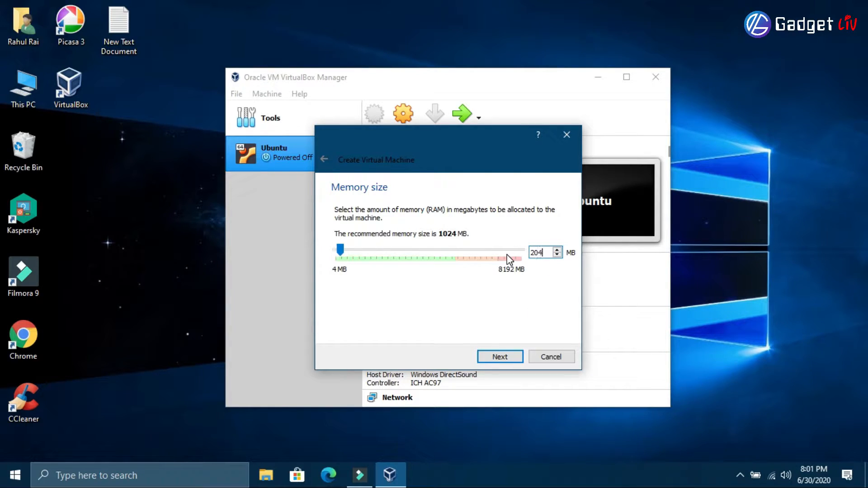
{"action": "key", "text": "BackSpace"}
{"action": "key", "text": "BackSpace"}
{"action": "key", "text": "BackSpace"}
{"action": "type", "text": "3072"}
{"action": "left_click", "coordinate": [520, 293]}
{"action": "left_click", "coordinate": [500, 357]}
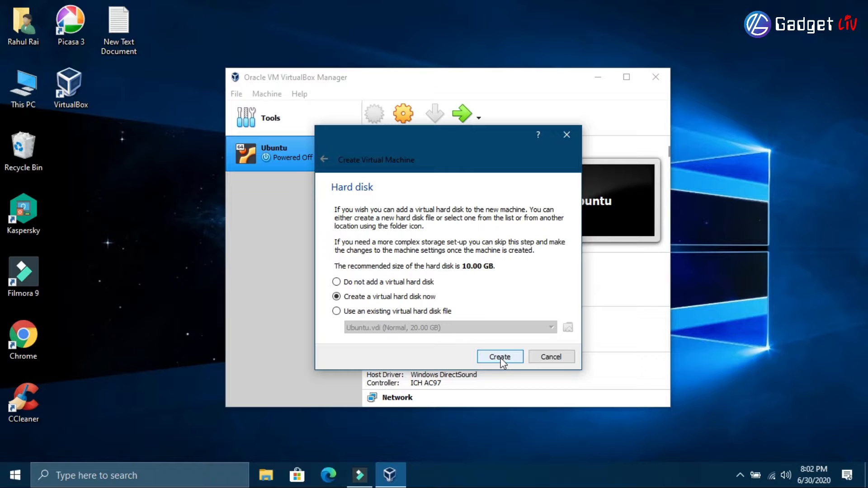
Choose to create a new virtual hard disk as a dynamically allocated VDI file
{"action": "left_click", "coordinate": [501, 358]}
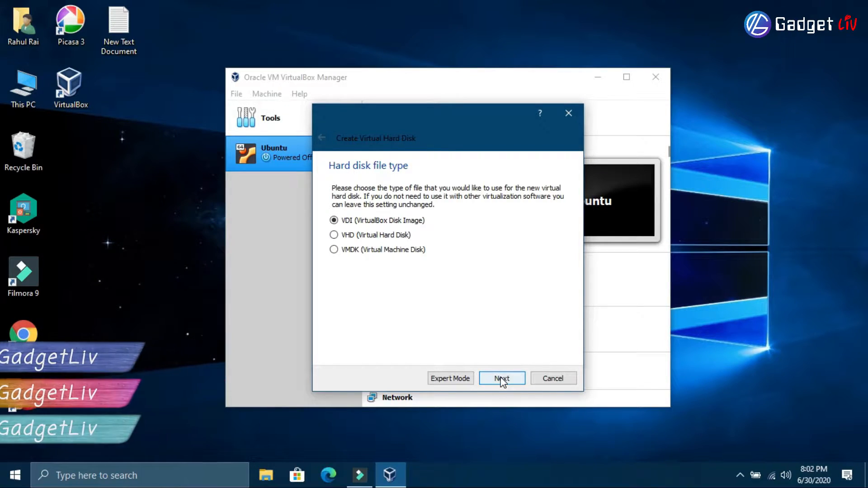
{"action": "left_click", "coordinate": [501, 379]}
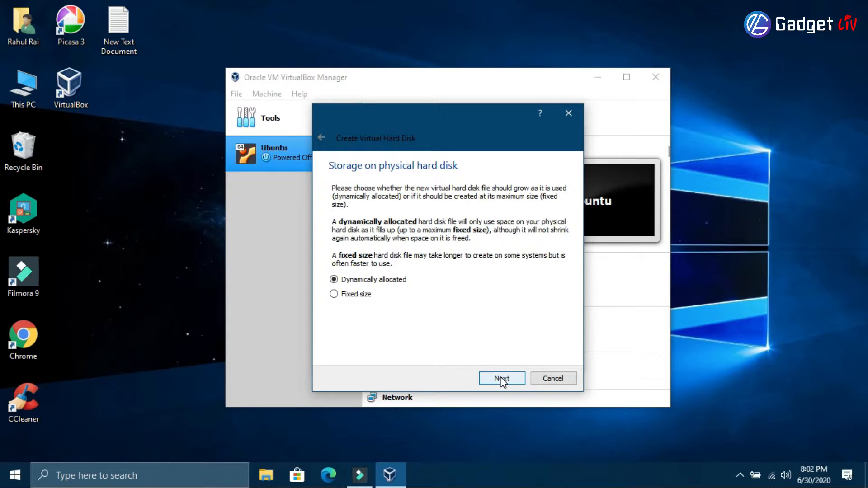
{"action": "left_click", "coordinate": [507, 375]}
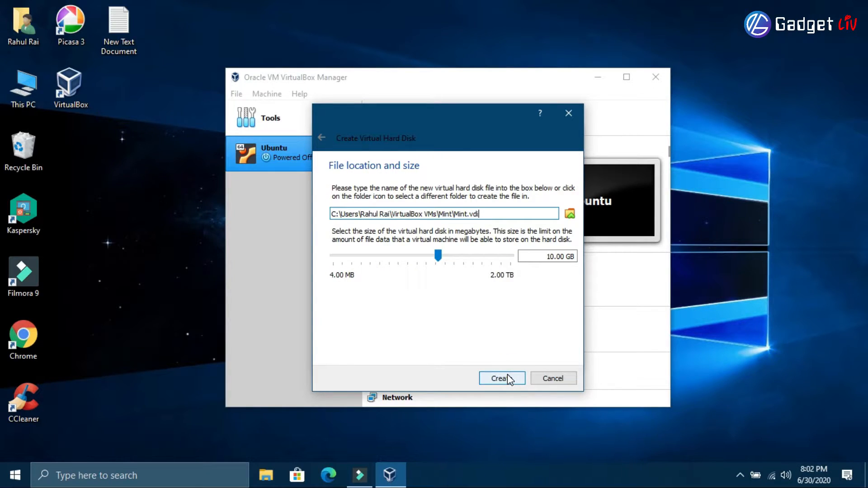
Set the virtual hard disk size to 20 GB and create the Mint virtual machine
{"action": "left_click", "coordinate": [557, 257]}
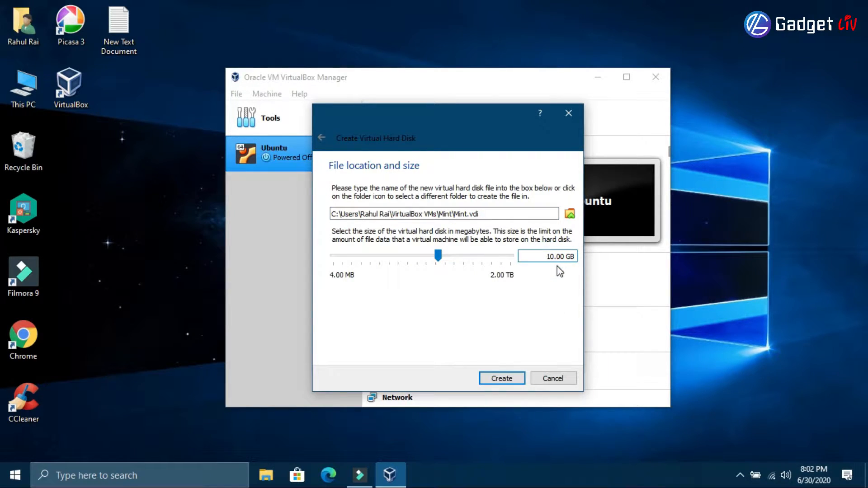
{"action": "key", "text": "BackSpace"}
{"action": "type", "text": "2"}
{"action": "left_click", "coordinate": [536, 294]}
{"action": "left_click", "coordinate": [502, 378]}
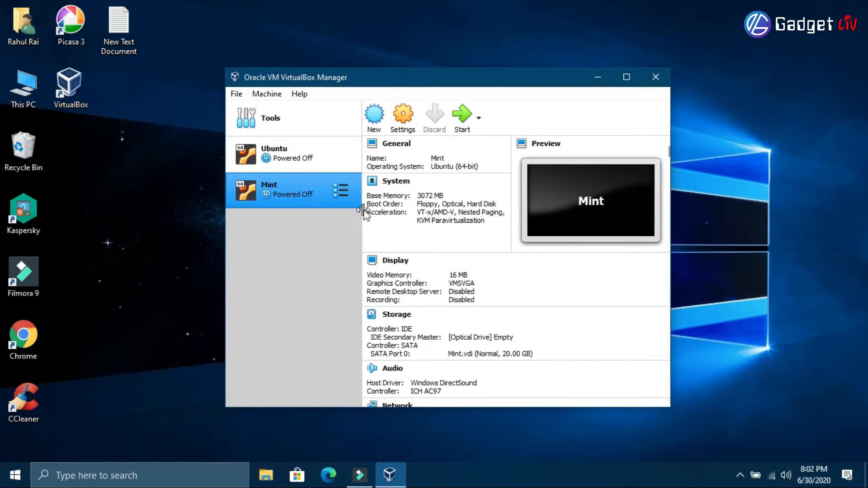
Load the linuxmint-20-cinnamon-64bit disk file into Mint's empty optical drive and save the storage settings
{"action": "left_click", "coordinate": [406, 117]}
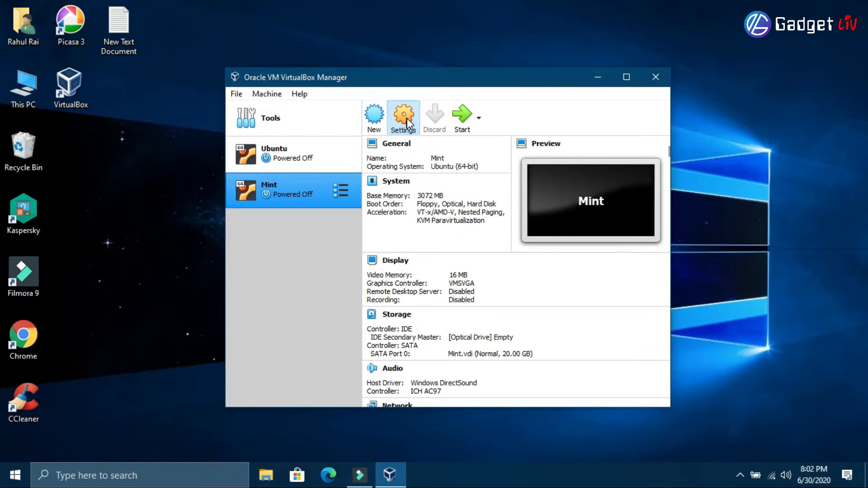
{"action": "left_click", "coordinate": [289, 167]}
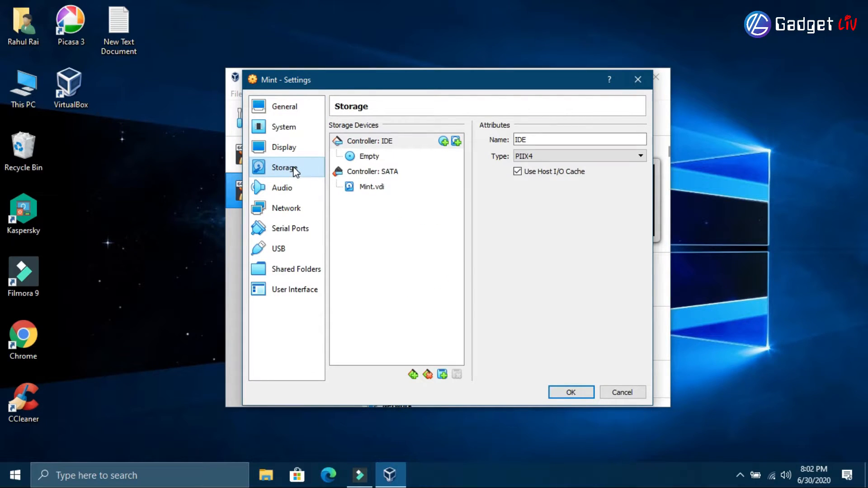
{"action": "left_click", "coordinate": [375, 157]}
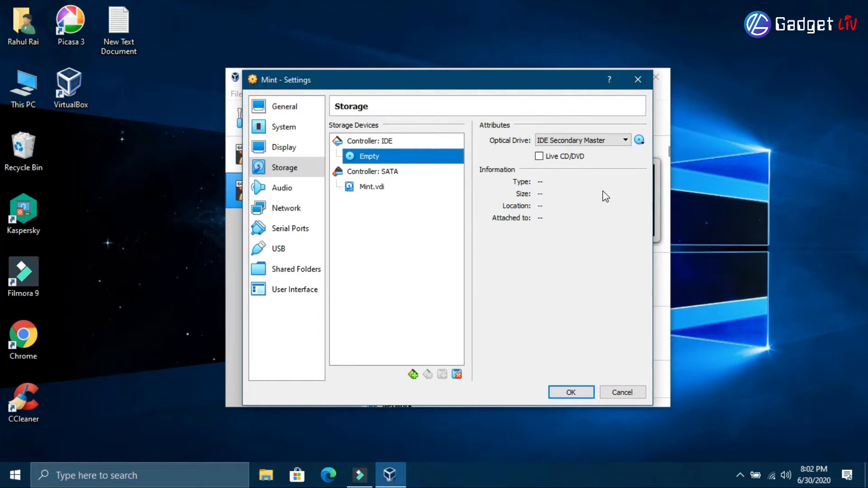
{"action": "left_click", "coordinate": [640, 141]}
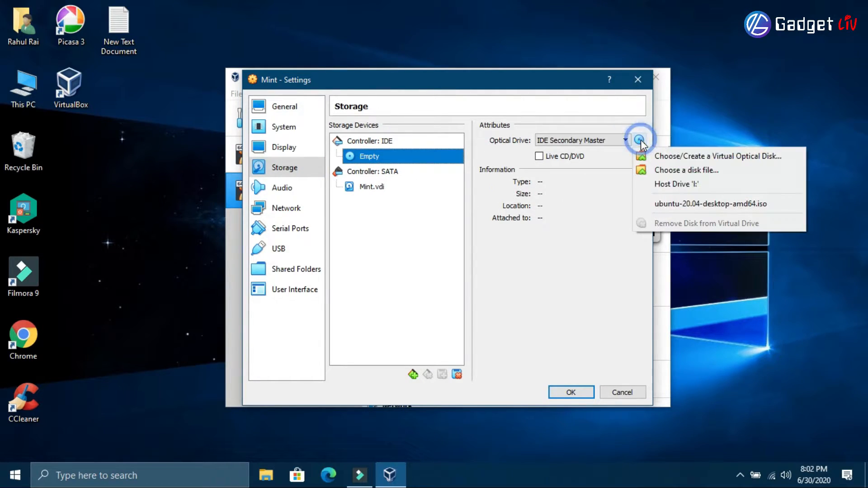
{"action": "left_click", "coordinate": [668, 171]}
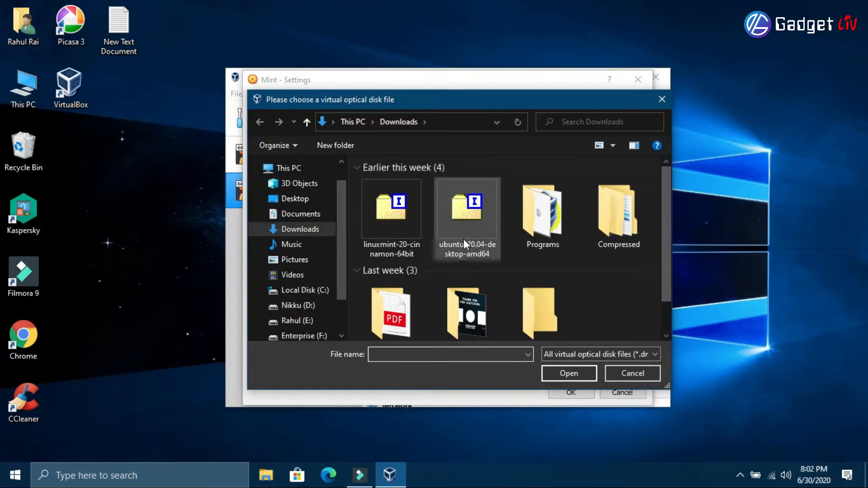
{"action": "left_click", "coordinate": [398, 203]}
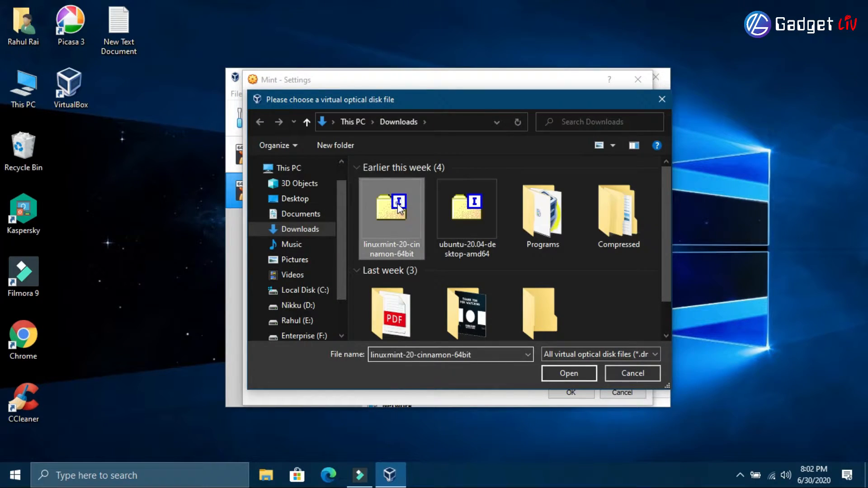
{"action": "left_click", "coordinate": [566, 374]}
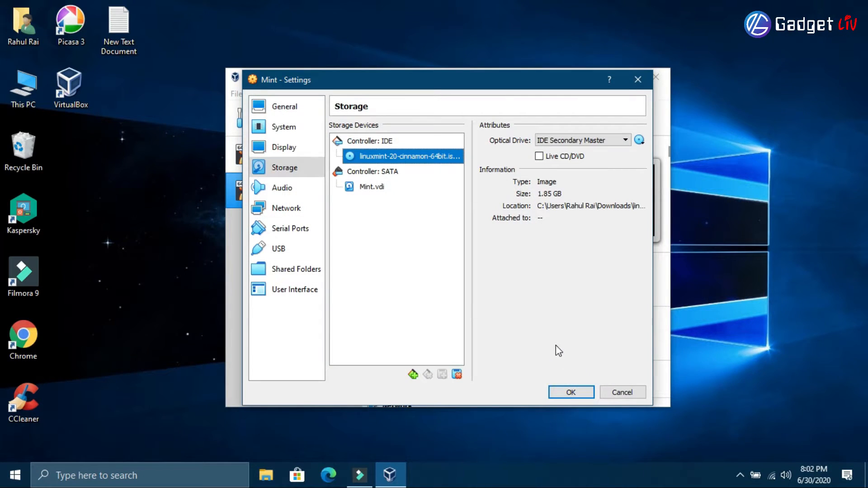
{"action": "left_click", "coordinate": [577, 394]}
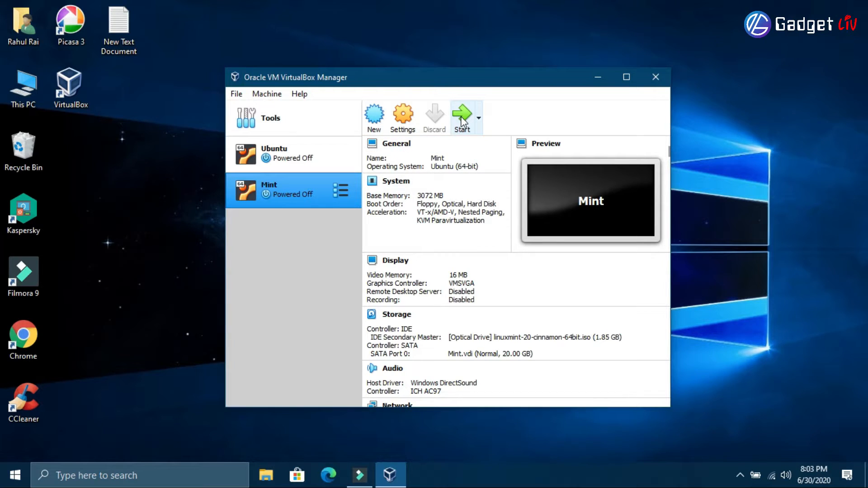
Start the Mint virtual machine with linuxmint-20-cinnamon-64bit.iso as its start-up disk
{"action": "left_click", "coordinate": [462, 117]}
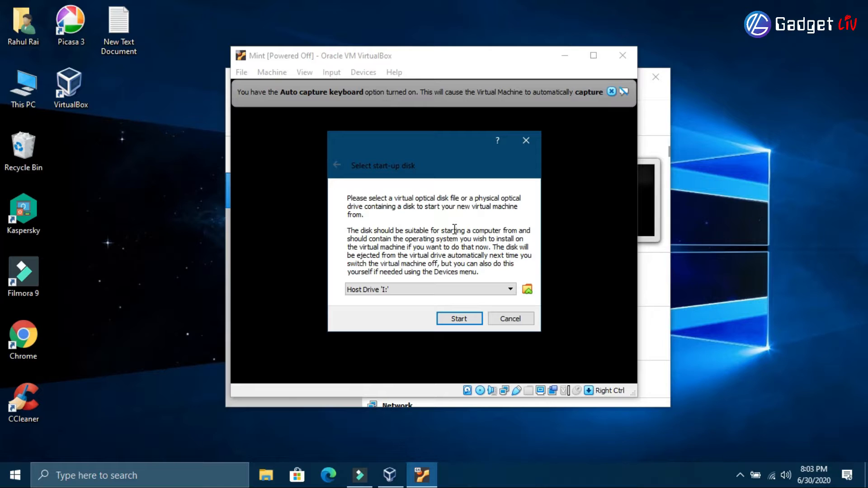
{"action": "left_click", "coordinate": [426, 290]}
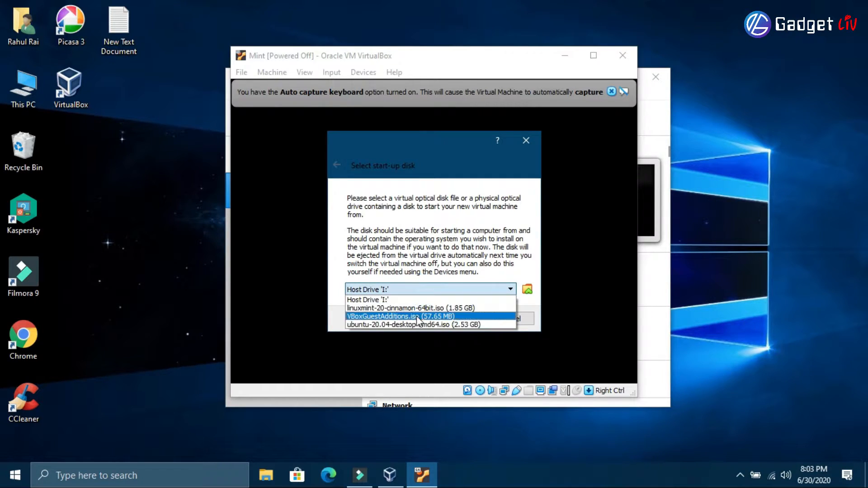
{"action": "left_click", "coordinate": [413, 309]}
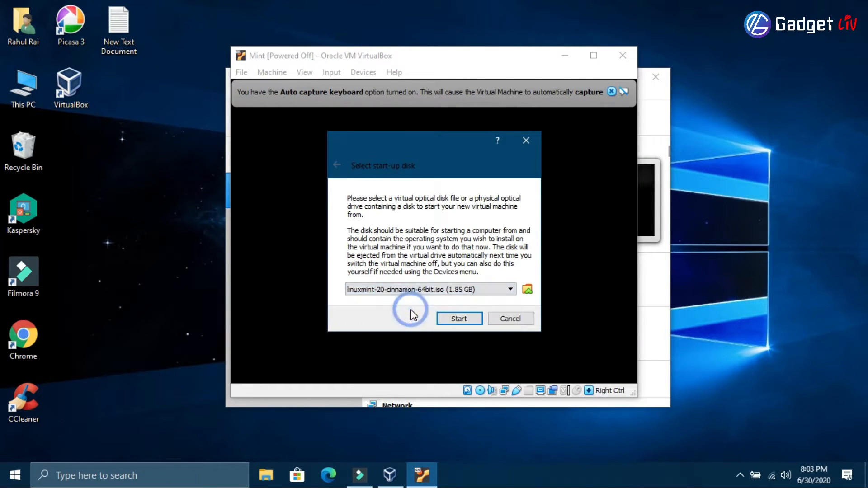
{"action": "left_click", "coordinate": [454, 319]}
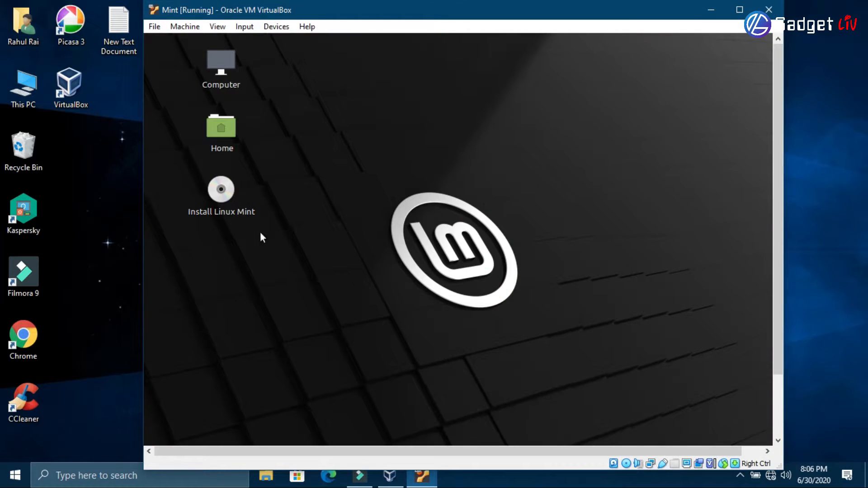
Widen the virtual machine window and launch the Linux Mint installer, continuing with English as the language
{"action": "left_click_drag", "start_coordinate": [783, 357], "coordinate": [806, 356]}
{"action": "double_click", "coordinate": [222, 192]}
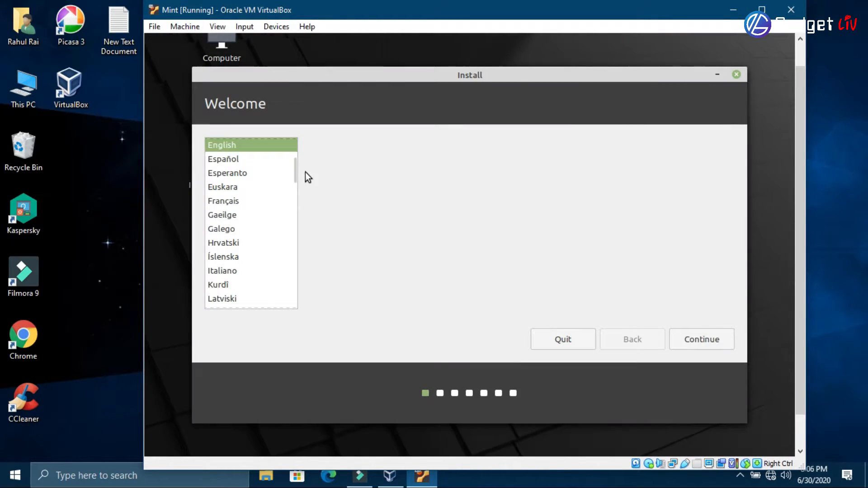
{"action": "scroll", "coordinate": [294, 185], "scroll_direction": "down", "scroll_amount": 3}
{"action": "scroll", "coordinate": [295, 176], "scroll_direction": "down", "scroll_amount": 1}
{"action": "scroll", "coordinate": [298, 154], "scroll_direction": "up", "scroll_amount": 2}
{"action": "left_click", "coordinate": [694, 342]}
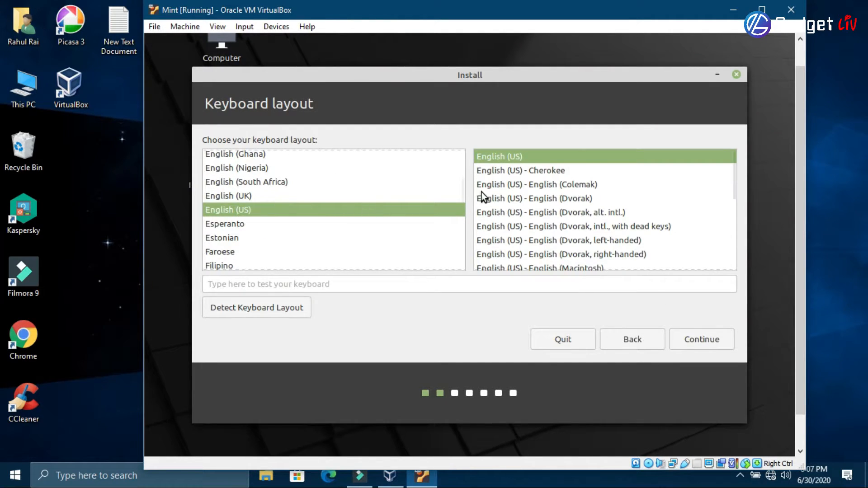
Keep English (US) as the keyboard layout and continue the installation
{"action": "scroll", "coordinate": [372, 212], "scroll_direction": "down", "scroll_amount": 1}
{"action": "scroll", "coordinate": [371, 209], "scroll_direction": "up", "scroll_amount": 4}
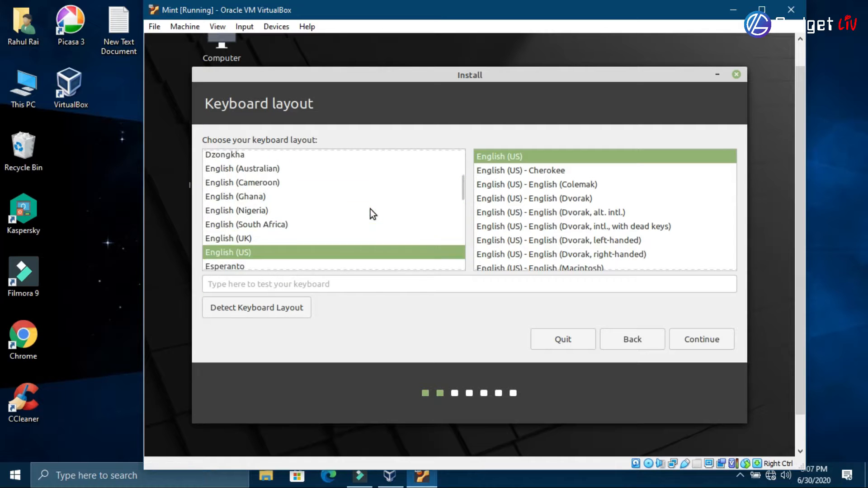
{"action": "scroll", "coordinate": [590, 218], "scroll_direction": "down", "scroll_amount": 1}
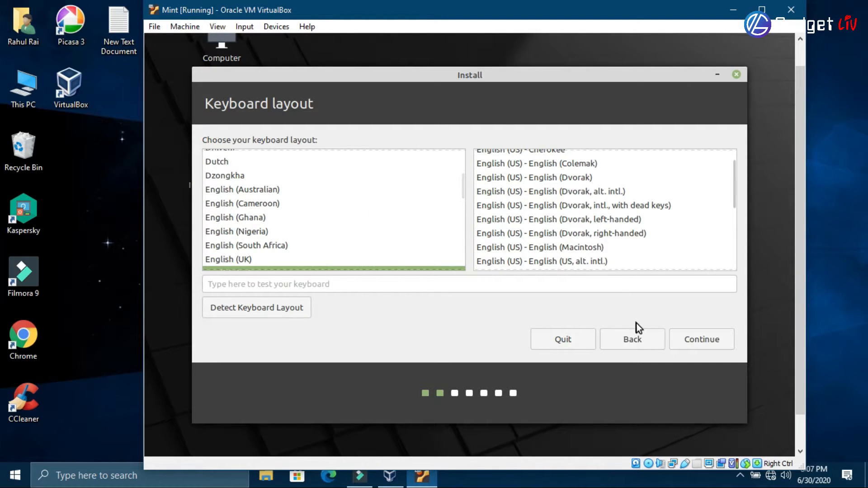
{"action": "left_click", "coordinate": [693, 342]}
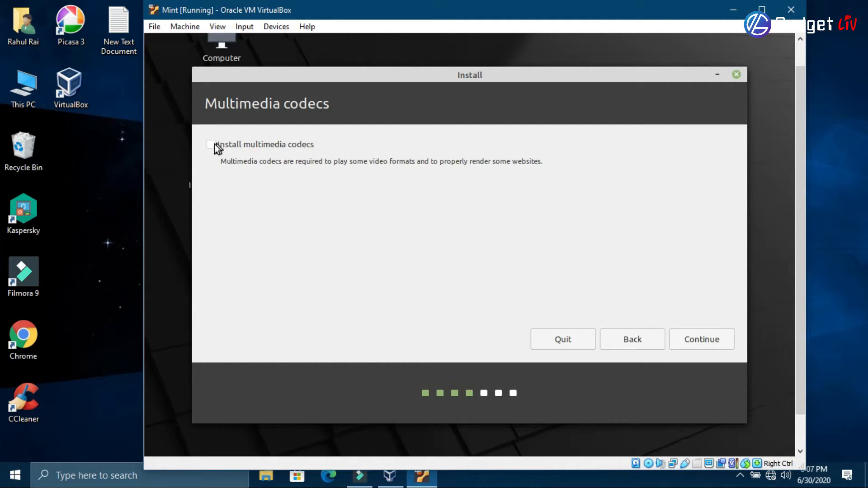
Toggle the multimedia codecs option on and back off, and continue to the installation type
{"action": "left_click", "coordinate": [212, 145]}
{"action": "left_click", "coordinate": [211, 144]}
{"action": "left_click", "coordinate": [695, 340]}
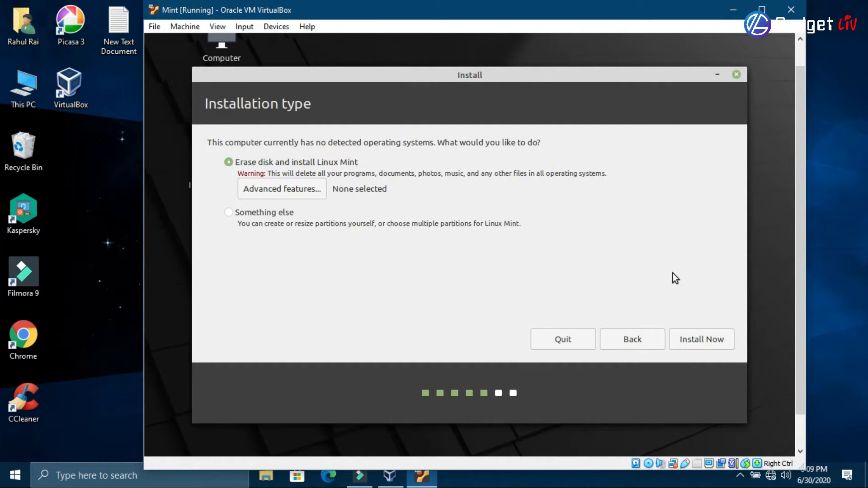
Install with the disk erased, confirm writing the changes, and set the location to India on the time zone map
{"action": "left_click", "coordinate": [689, 338]}
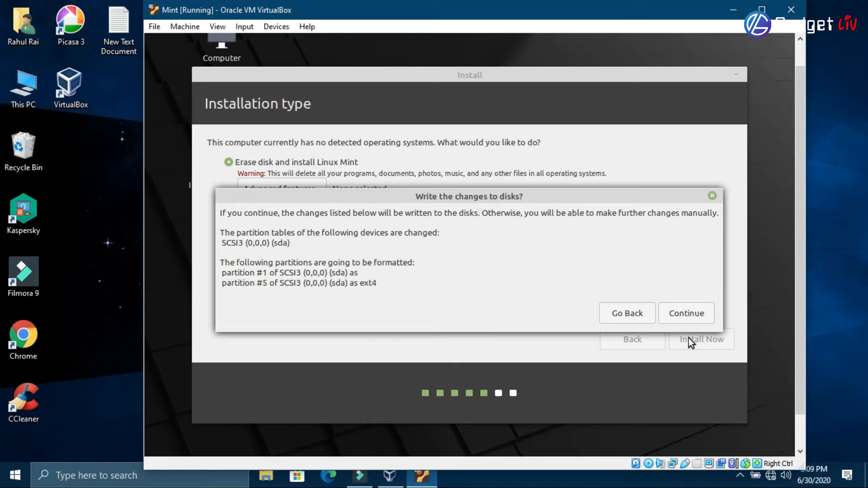
{"action": "left_click", "coordinate": [679, 314]}
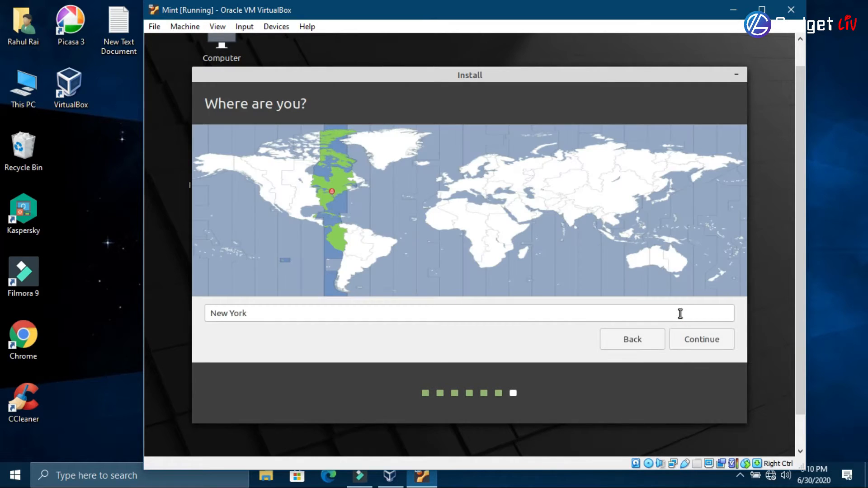
{"action": "left_click", "coordinate": [573, 218]}
{"action": "left_click", "coordinate": [698, 340]}
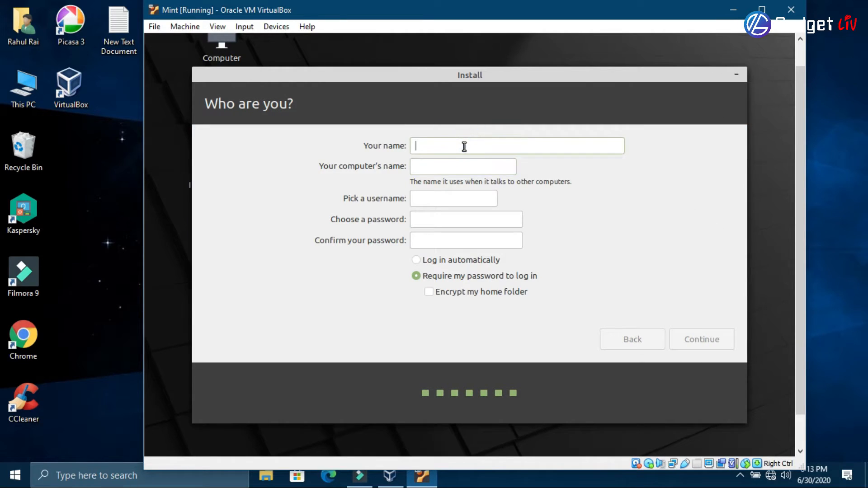
Enter Gadget Liv as the account's name and edit the computer's name and username to include liv
{"action": "type", "text": "Gadget Liv"}
{"action": "left_click_drag", "start_coordinate": [445, 167], "coordinate": [486, 169]}
{"action": "key", "text": "BackSpace"}
{"action": "key", "text": "BackSpace"}
{"action": "type", "text": "liv"}
{"action": "left_click", "coordinate": [459, 200]}
{"action": "type", "text": "liv"}
{"action": "key", "text": "Tab"}
{"action": "key", "text": "Tab"}
Enter and confirm the account password, and continue with the Linux Mint installation
{"action": "left_click", "coordinate": [424, 223]}
{"action": "type", "text": "●●●●●●●●●"}
{"action": "key", "text": "Tab"}
{"action": "type", "text": "●●●●●●●●●"}
{"action": "left_click", "coordinate": [700, 340]}
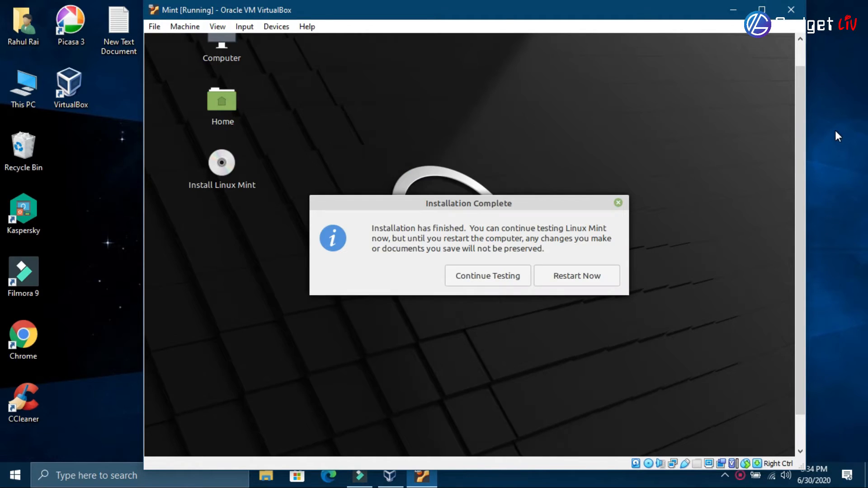
Restart from the finished Linux Mint installer, and check the Mint machine's settings in VirtualBox Manager for the installation medium
{"action": "left_click", "coordinate": [578, 275]}
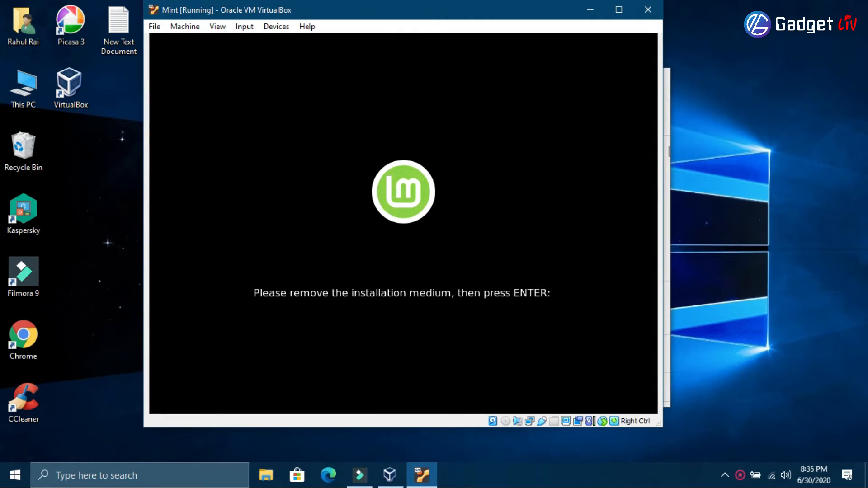
{"action": "left_click", "coordinate": [271, 28]}
{"action": "mouse_move", "coordinate": [382, 41]}
{"action": "left_click_drag", "start_coordinate": [393, 8], "coordinate": [569, 39]}
{"action": "left_click", "coordinate": [279, 74]}
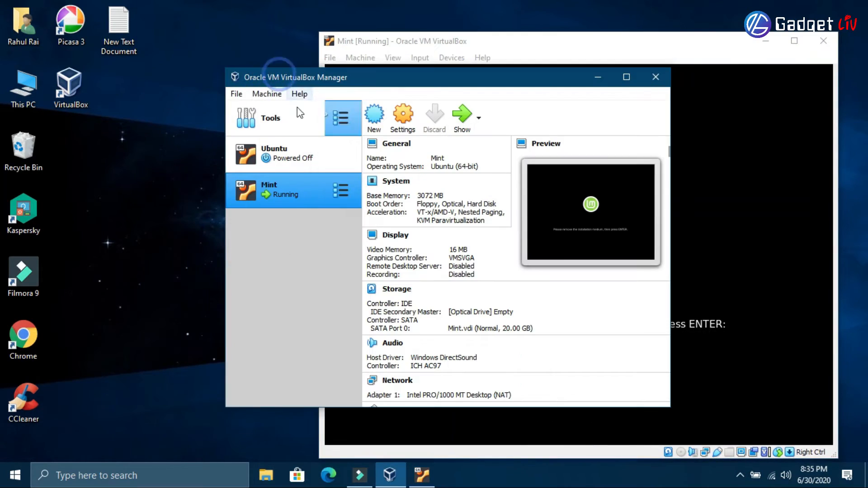
{"action": "left_click", "coordinate": [403, 116]}
{"action": "left_click", "coordinate": [286, 168]}
{"action": "left_click", "coordinate": [570, 391]}
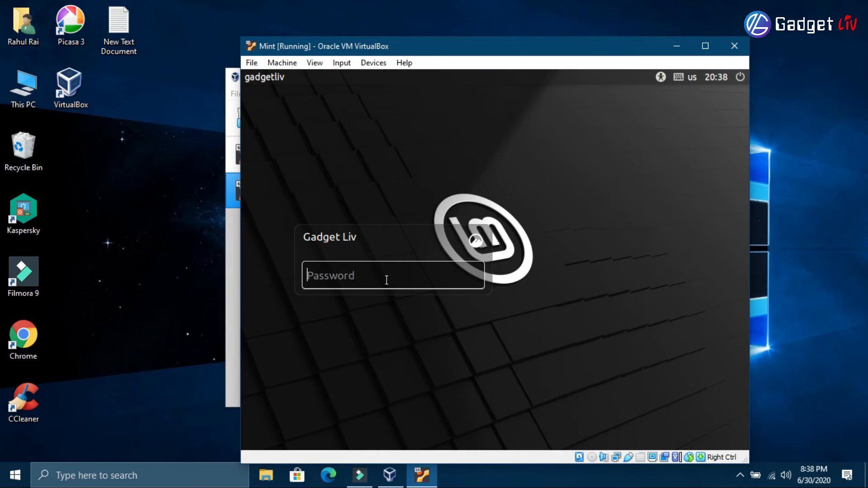
Log in to the installed Linux Mint system with the account password
{"action": "left_click", "coordinate": [352, 271]}
{"action": "type", "text": "••••••••••"}
{"action": "key", "text": "Return"}
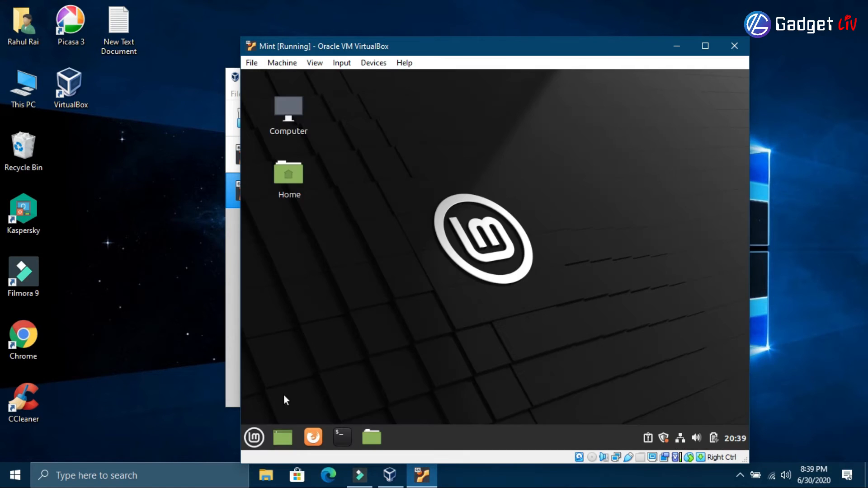
Look over the Linux Mint application menu, and check how the guest desktop fits the maximized window before restoring its size
{"action": "left_click", "coordinate": [255, 437]}
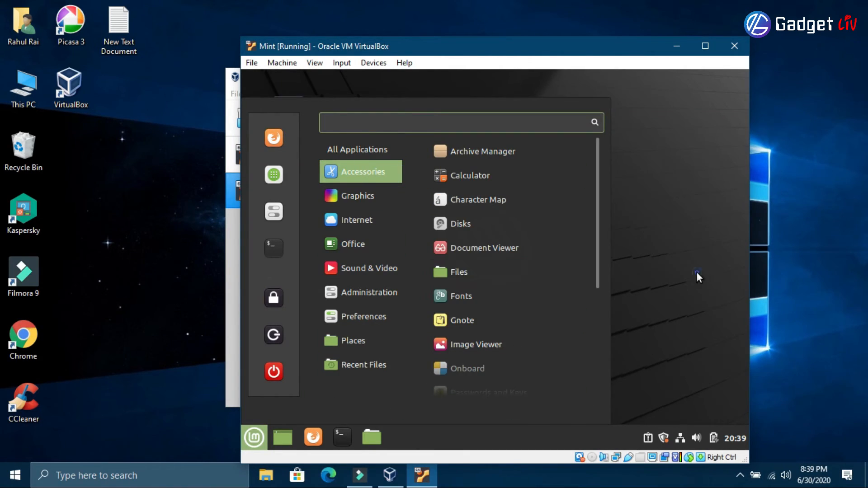
{"action": "left_click", "coordinate": [656, 281]}
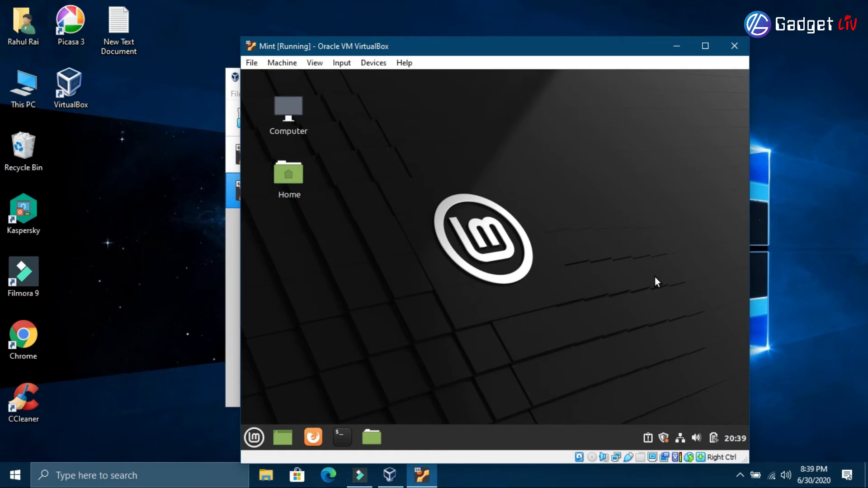
{"action": "left_click", "coordinate": [704, 47]}
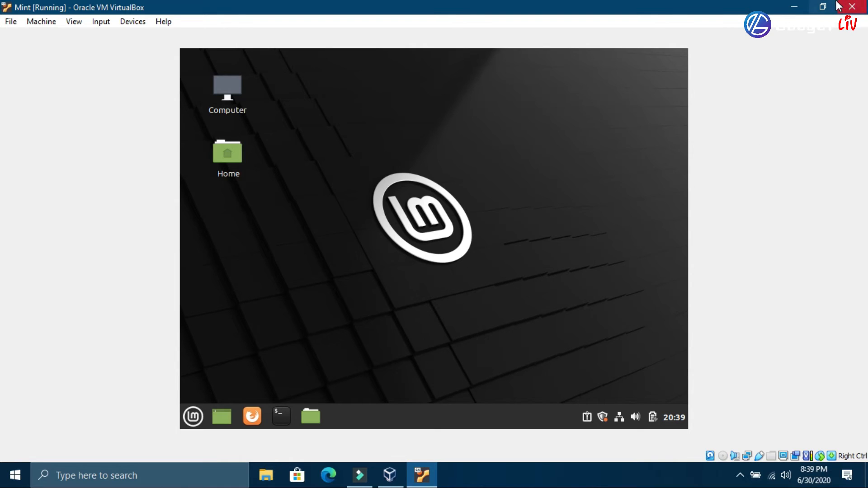
{"action": "left_click", "coordinate": [824, 6]}
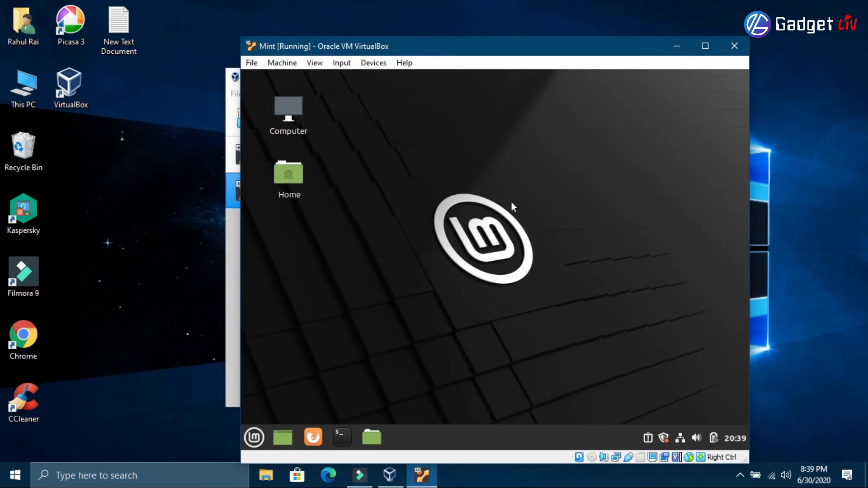
Insert the Guest Additions CD image, run its installer, and authenticate with the account password
{"action": "left_click", "coordinate": [375, 63]}
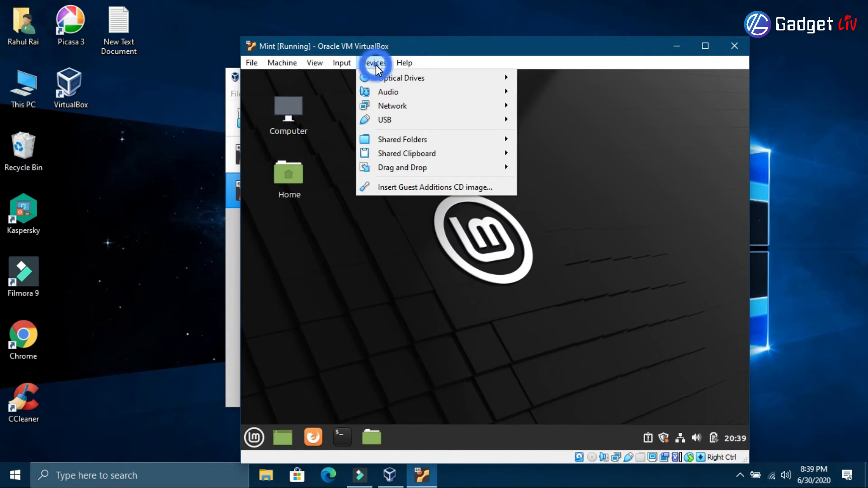
{"action": "left_click", "coordinate": [405, 186]}
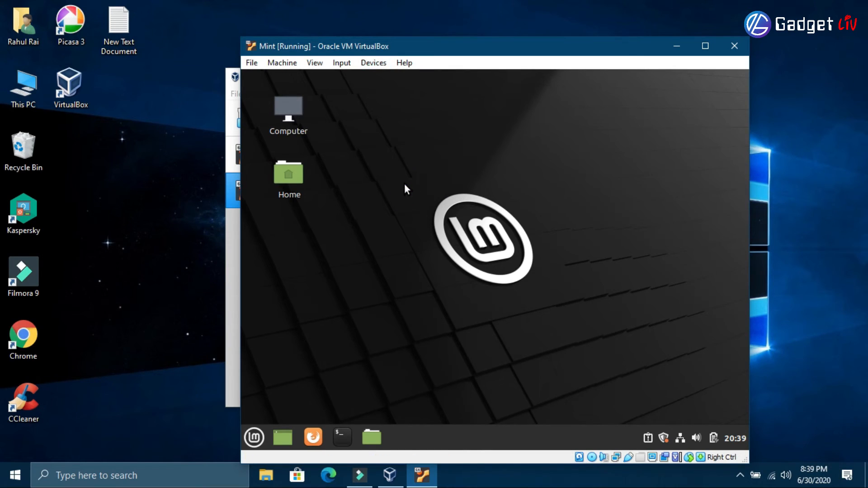
{"action": "left_click", "coordinate": [555, 306]}
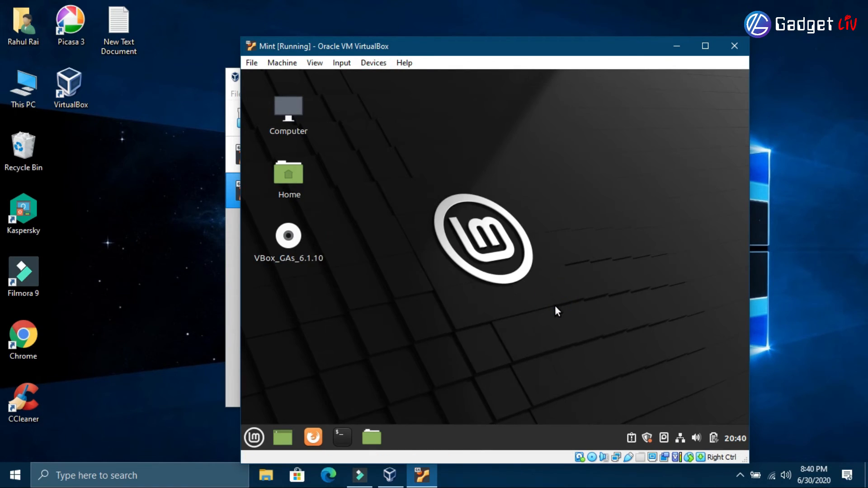
{"action": "type", "text": "*********"}
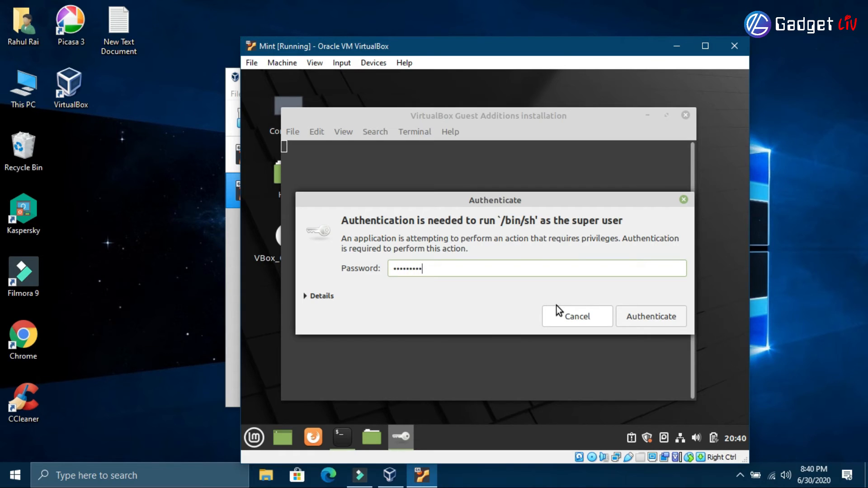
{"action": "left_click", "coordinate": [645, 315]}
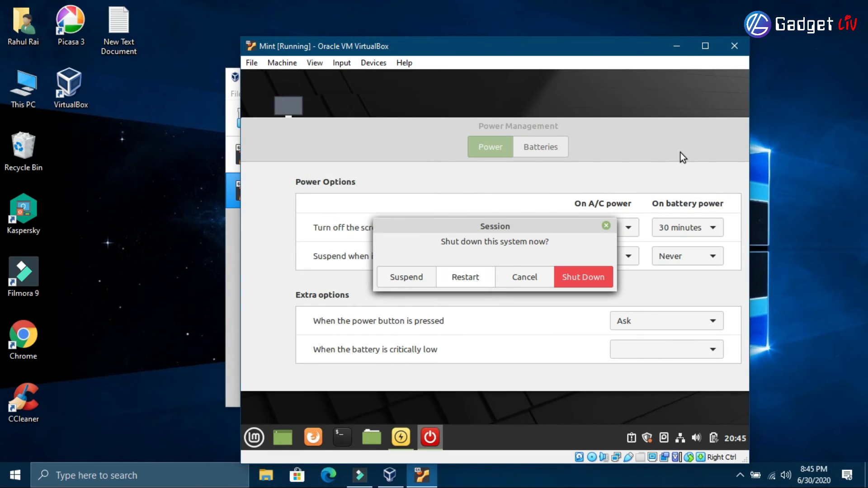
Restart the Linux Mint guest and log back in with the account password
{"action": "left_click", "coordinate": [470, 277]}
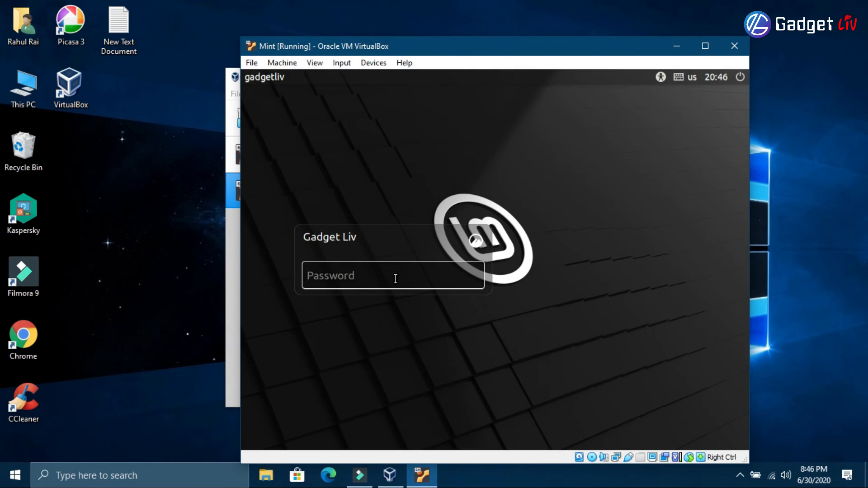
{"action": "type", "text": "*******"}
{"action": "key", "text": "Return"}
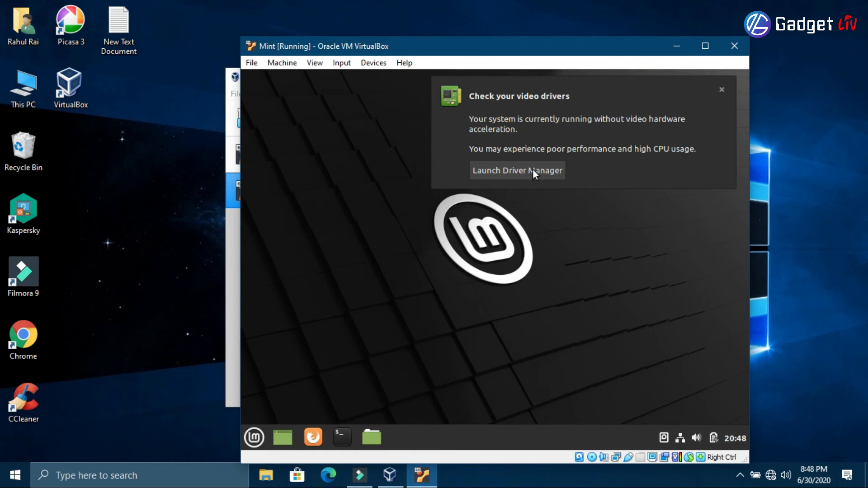
Dismiss the video drivers notification and close the Linux Mint Welcome window
{"action": "left_click", "coordinate": [722, 89]}
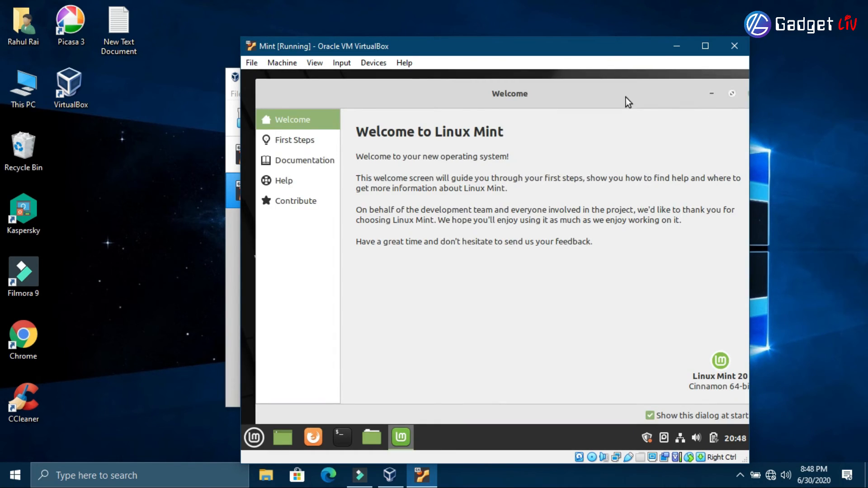
{"action": "left_click", "coordinate": [687, 92]}
Maximize the virtual machine window and switch it to full-screen mode
{"action": "left_click", "coordinate": [706, 46]}
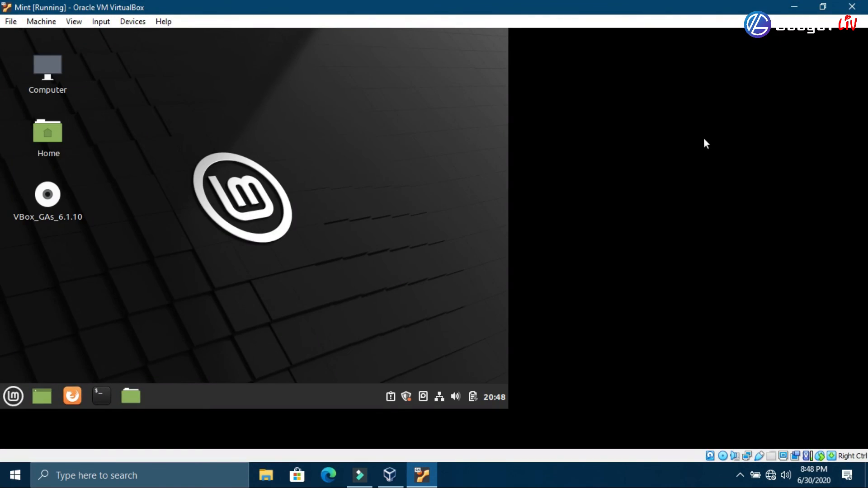
{"action": "left_click", "coordinate": [75, 22]}
{"action": "left_click", "coordinate": [107, 35]}
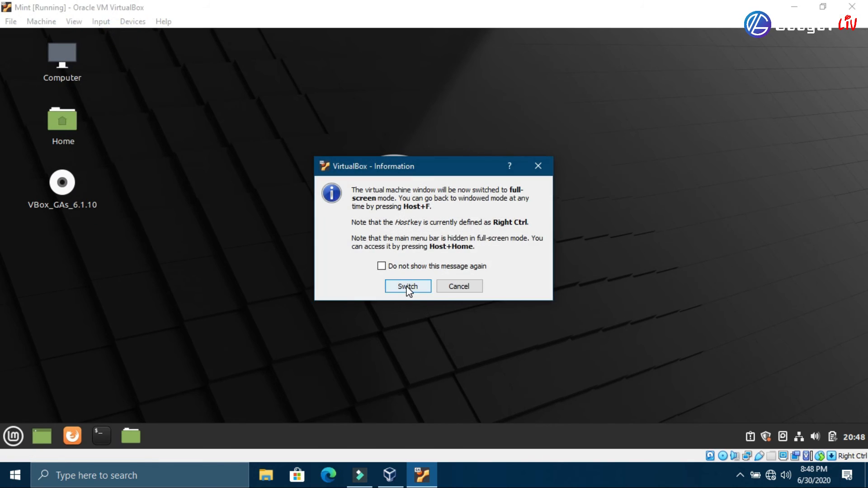
{"action": "left_click", "coordinate": [408, 285]}
Look at the Linux Mint desktop's context menu and application menu in full-screen mode, and close them
{"action": "right_click", "coordinate": [270, 129]}
{"action": "left_click", "coordinate": [213, 183]}
{"action": "left_click", "coordinate": [14, 475]}
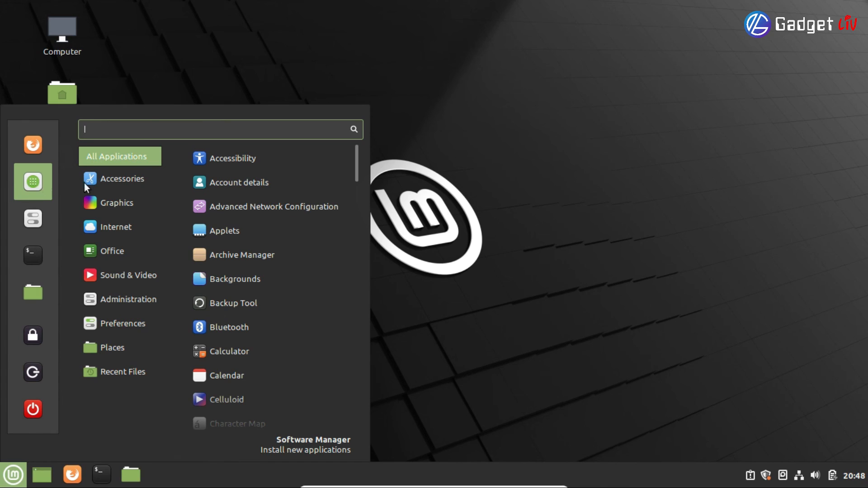
{"action": "key", "text": "Escape"}
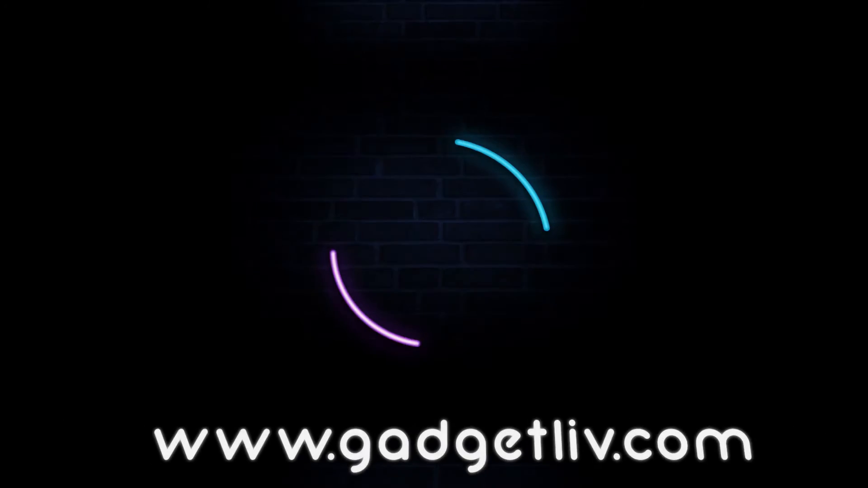